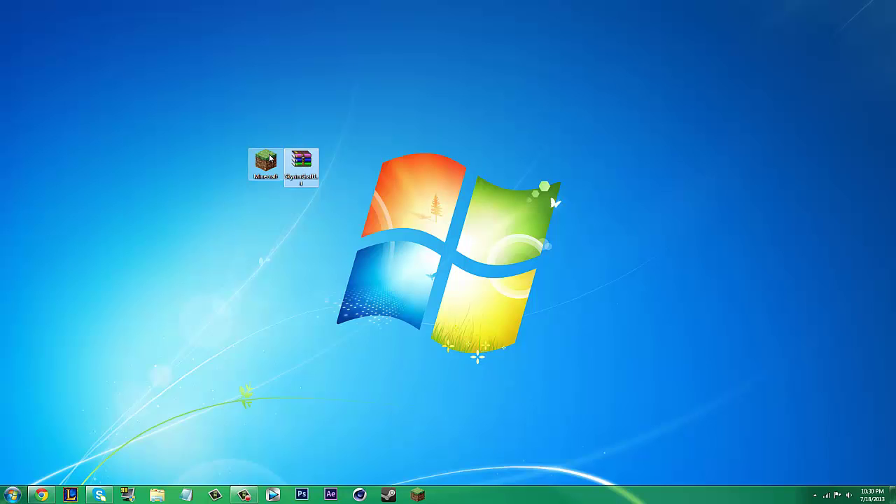
Leave the desktop icons and switch to Chrome showing the SkyrimCraft (BETA 1.3) Planet Minecraft page
click(271, 156)
click(296, 160)
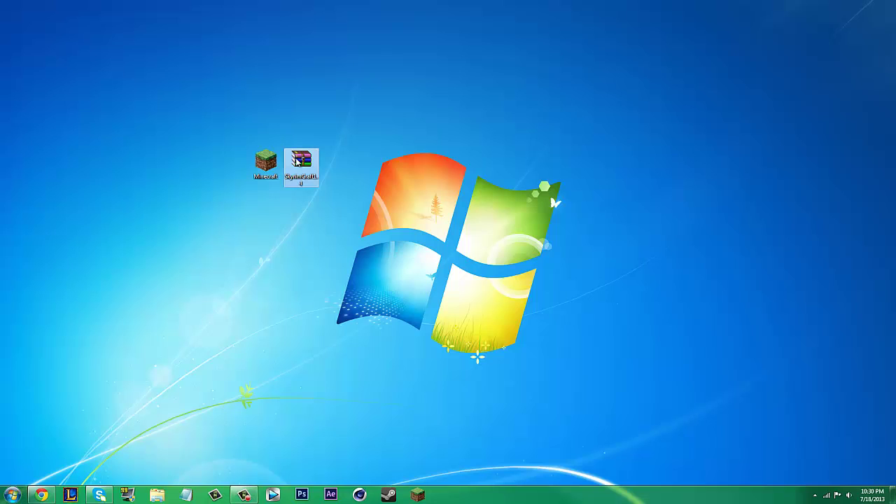
click(373, 133)
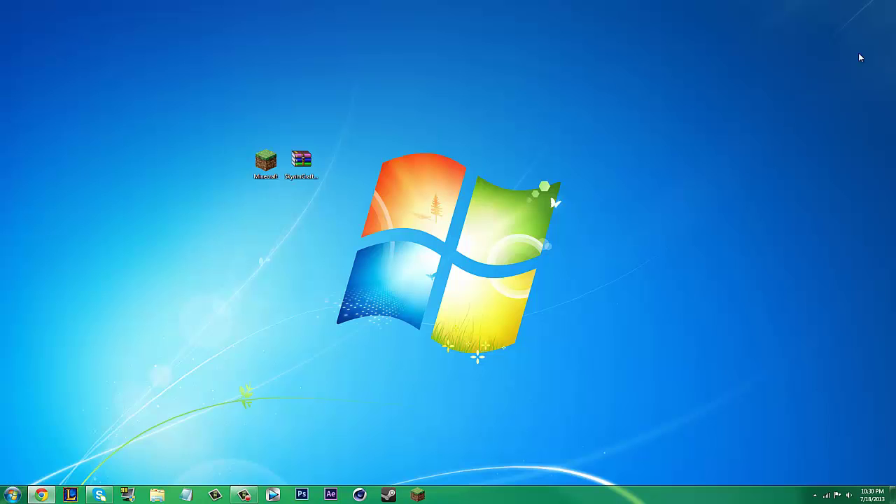
key(alt+Tab)
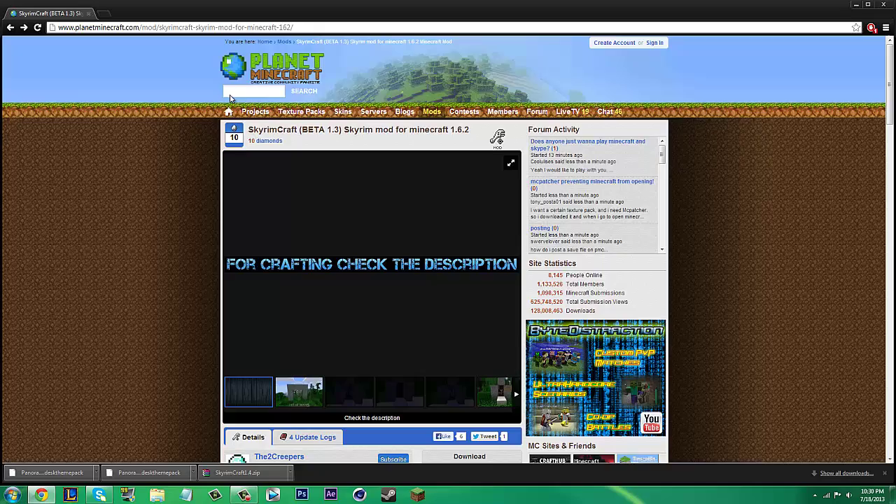
Scroll through the SkyrimCraft description and feature list, back to the top, then minimize Chrome
scroll(224, 102, down, 2)
scroll(211, 105, up, 2)
scroll(336, 132, down, 10)
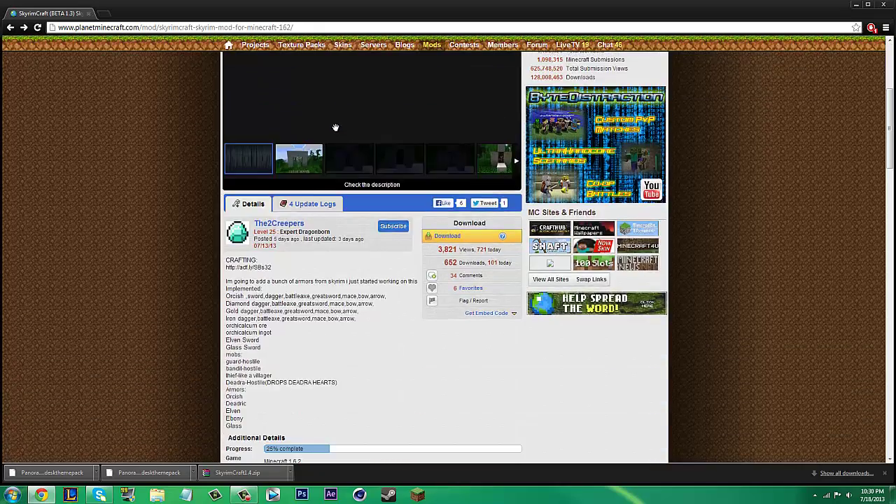
scroll(385, 140, up, 4)
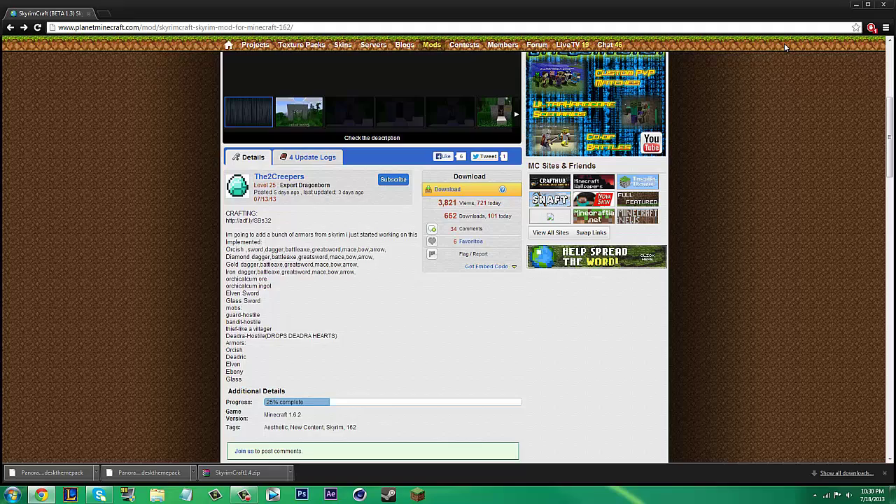
scroll(832, 56, up, 3)
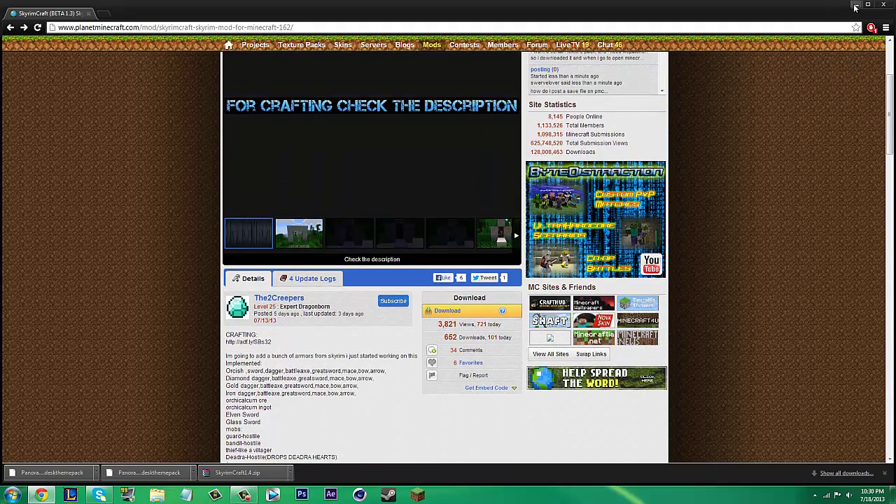
scroll(791, 100, up, 4)
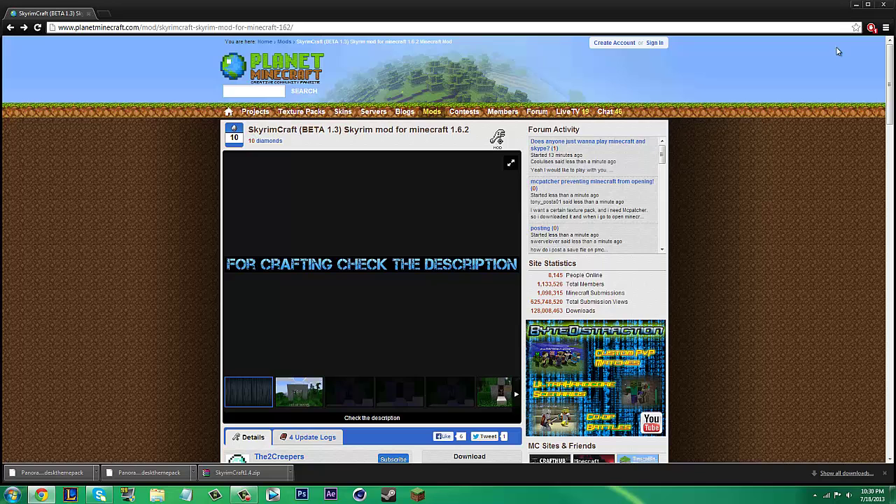
click(856, 7)
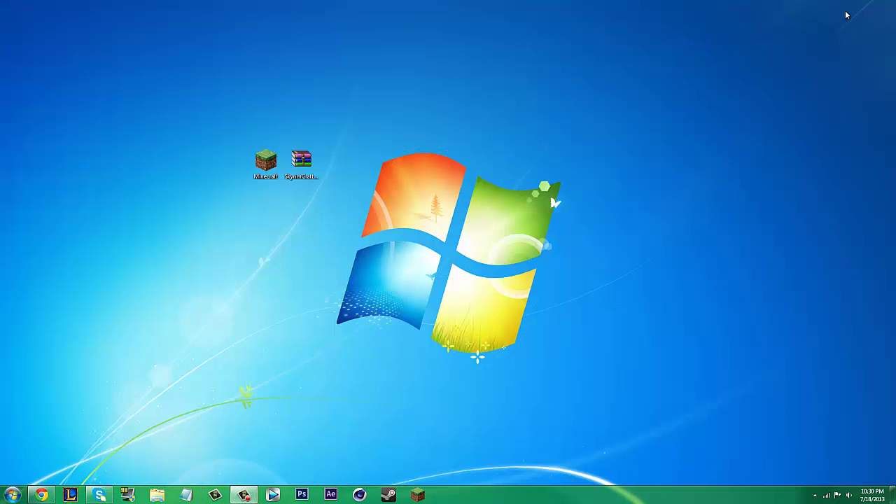
Search %appdata% from the Start menu and open Roaming > .minecraft
click(302, 163)
double_click(313, 159)
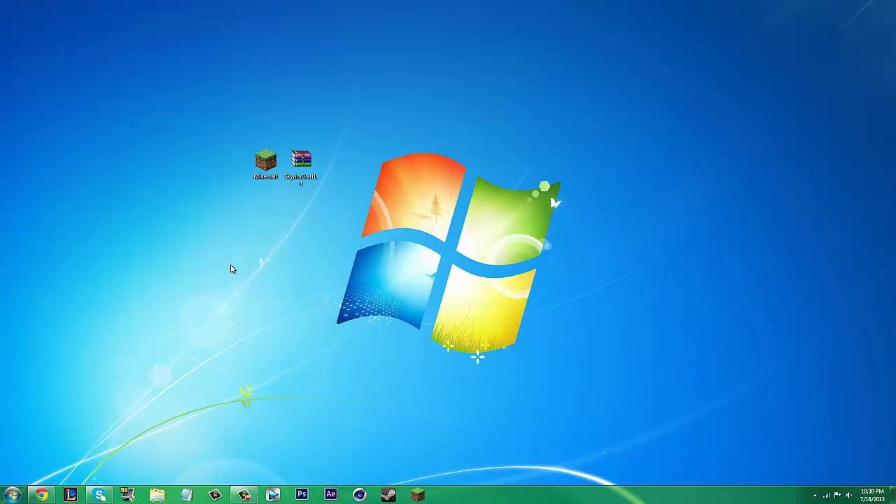
click(13, 494)
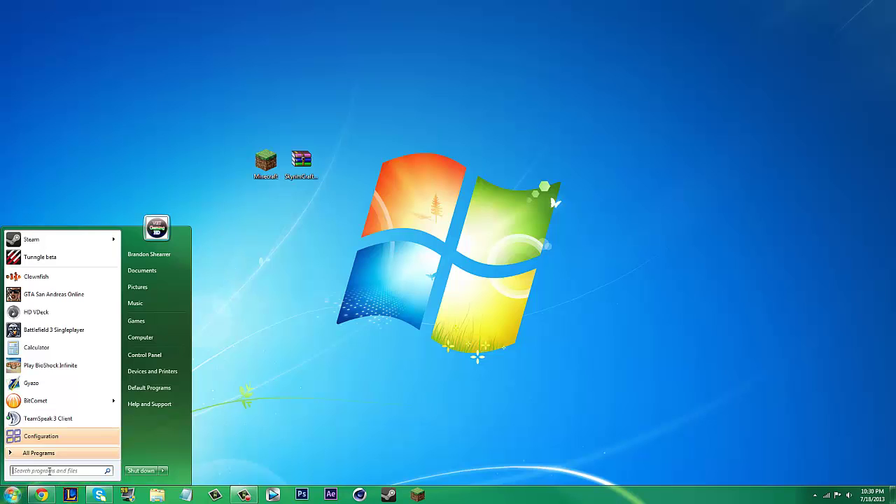
click(56, 472)
text(%appdata%)
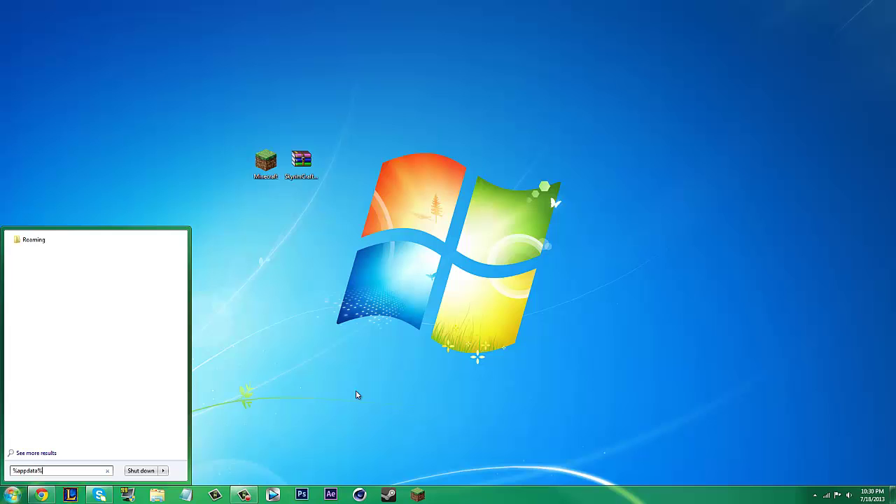
click(59, 240)
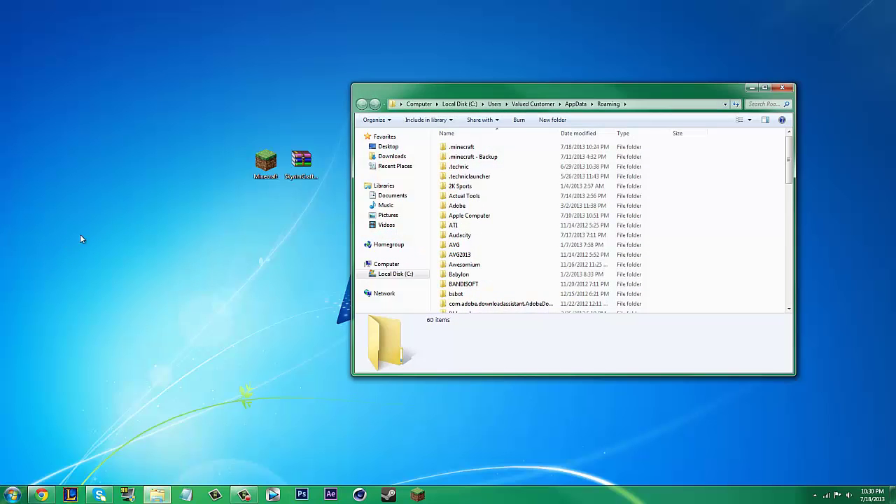
double_click(463, 147)
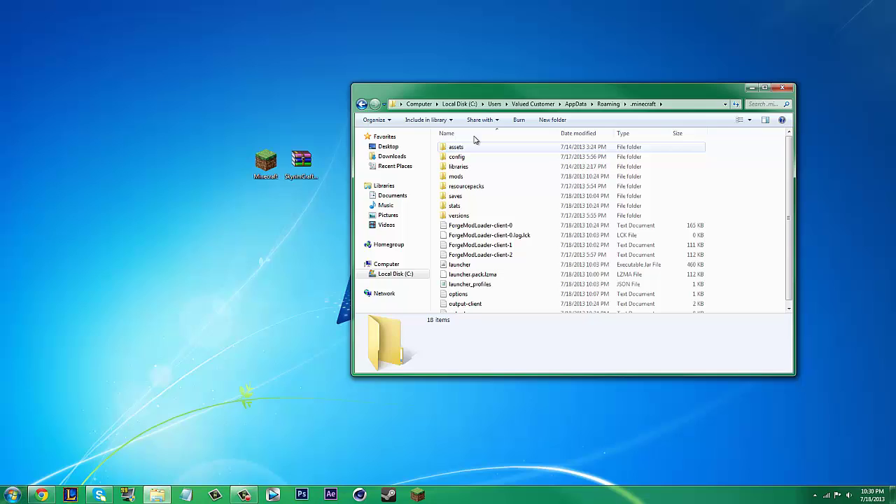
Open the empty mods folder and drag the SkyrimCraft1.4 archive from the desktop into it
key(super+Left)
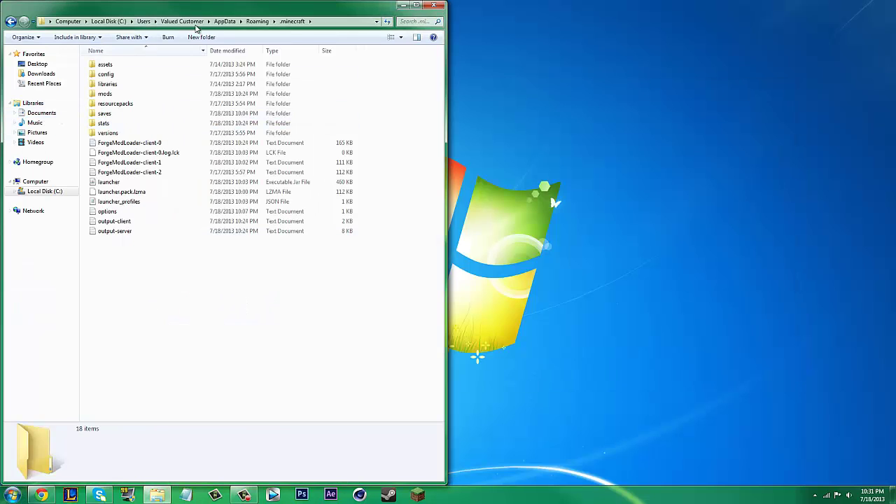
drag(196, 27, 196, 67)
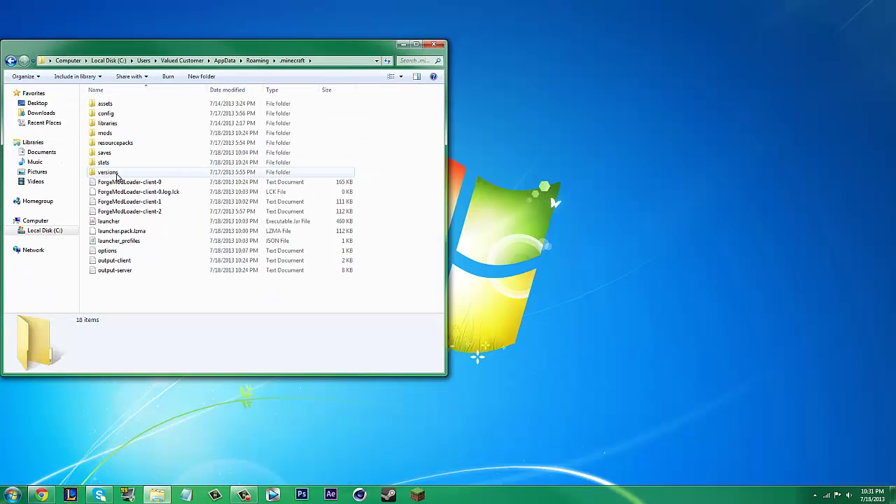
double_click(114, 132)
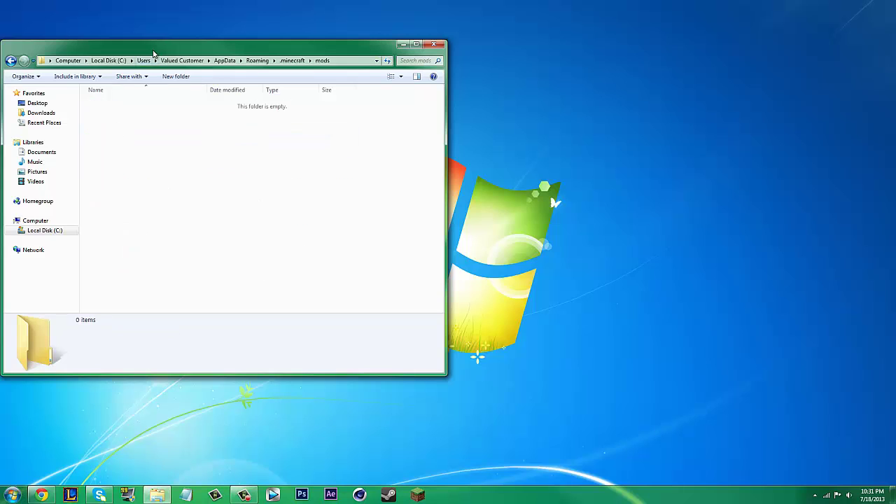
drag(154, 53, 551, 63)
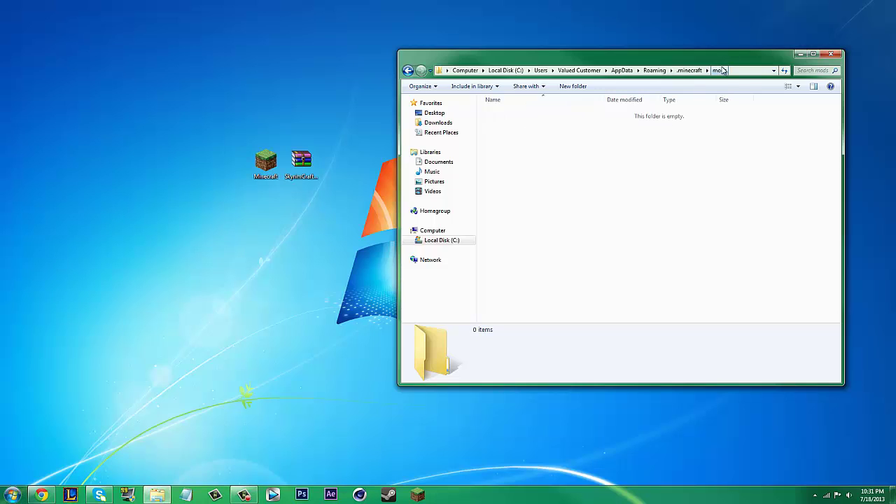
click(309, 170)
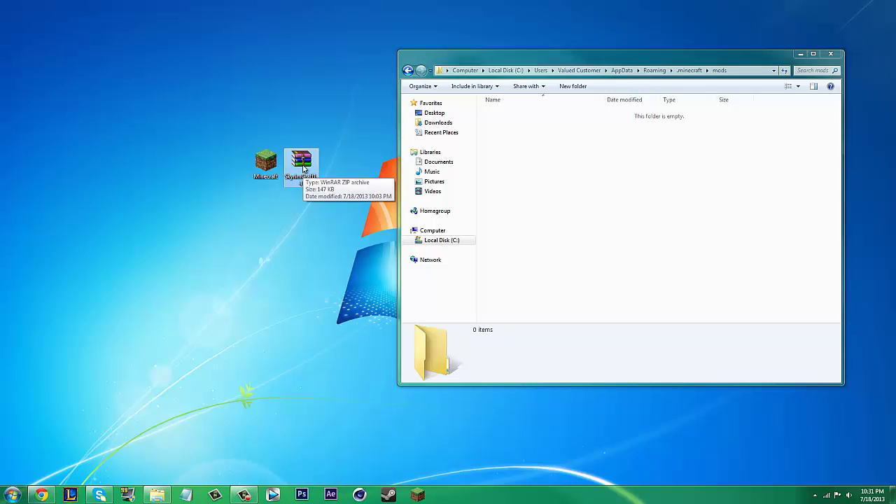
drag(303, 168, 602, 174)
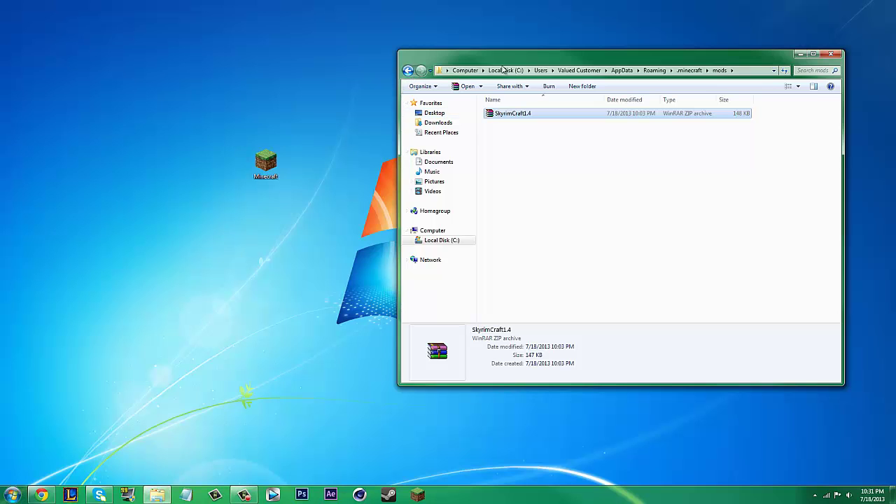
Close the mods folder and start the Minecraft launcher maximized
click(831, 54)
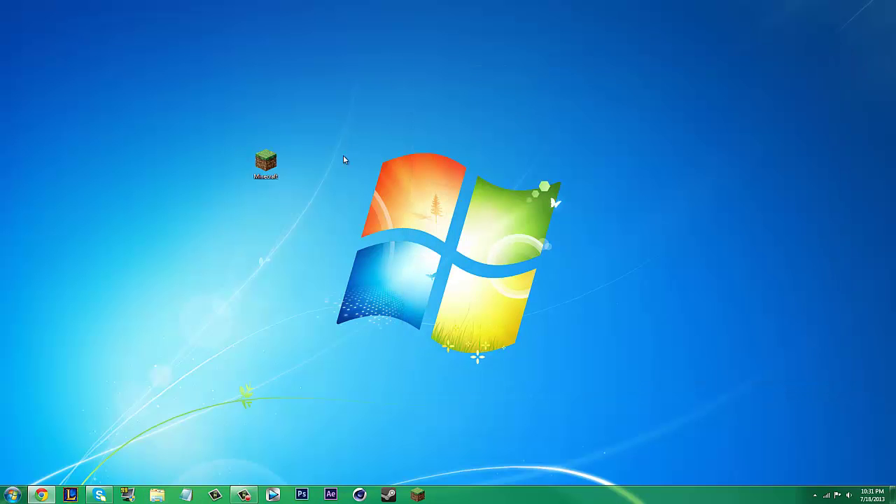
double_click(265, 162)
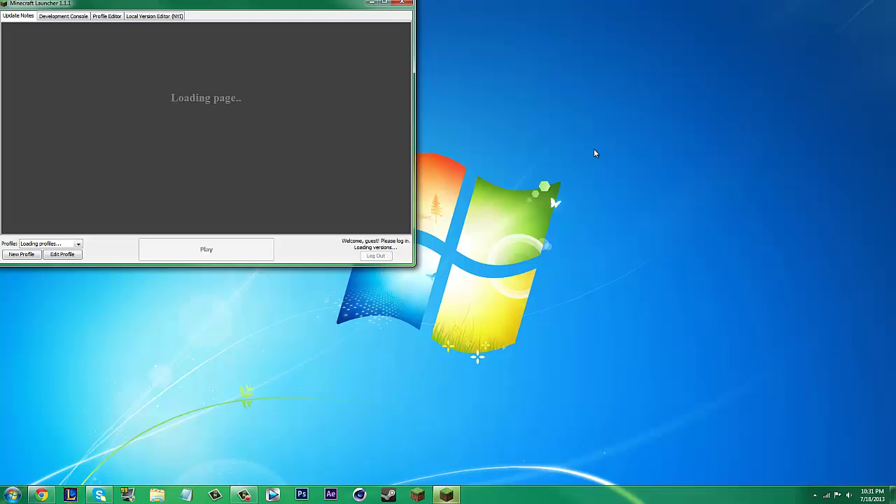
click(385, 2)
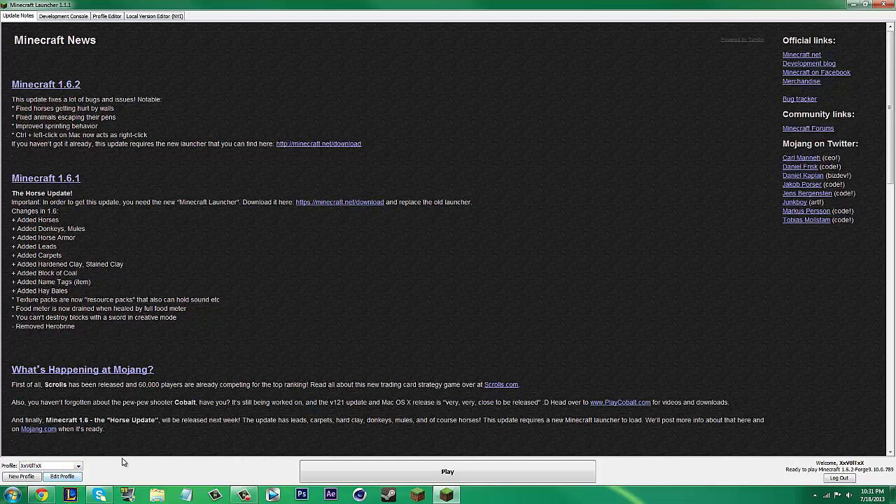
Confirm the profile uses release 1.6.2-Forge9.10.0.789, then play
click(59, 478)
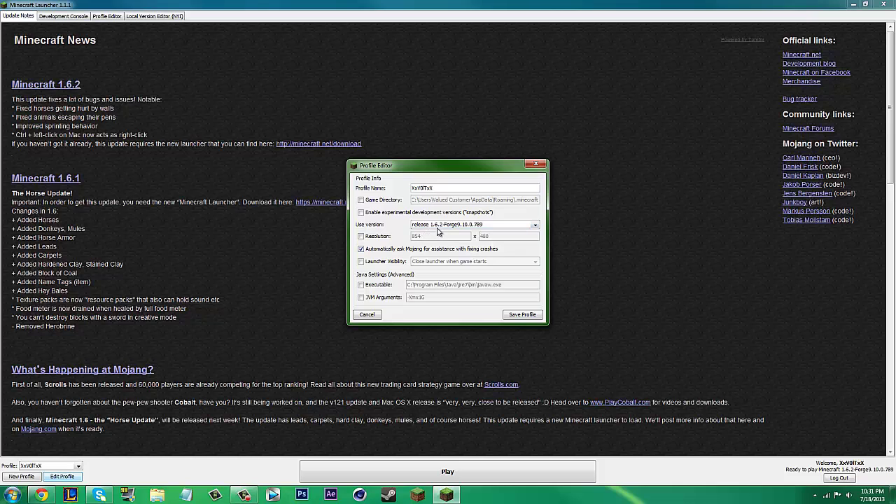
click(438, 225)
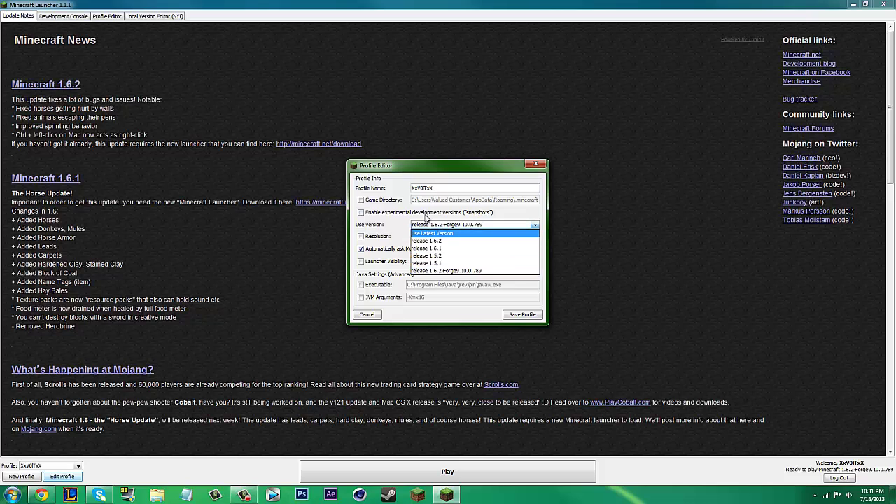
click(427, 217)
click(536, 164)
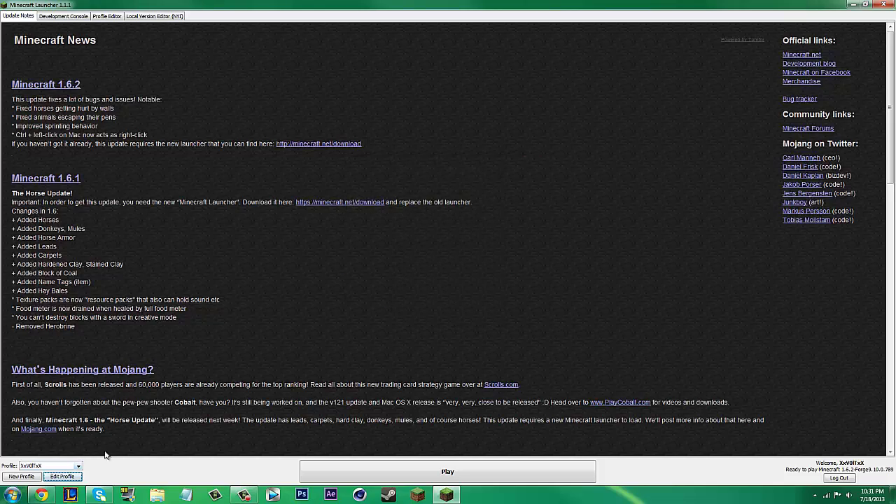
click(480, 475)
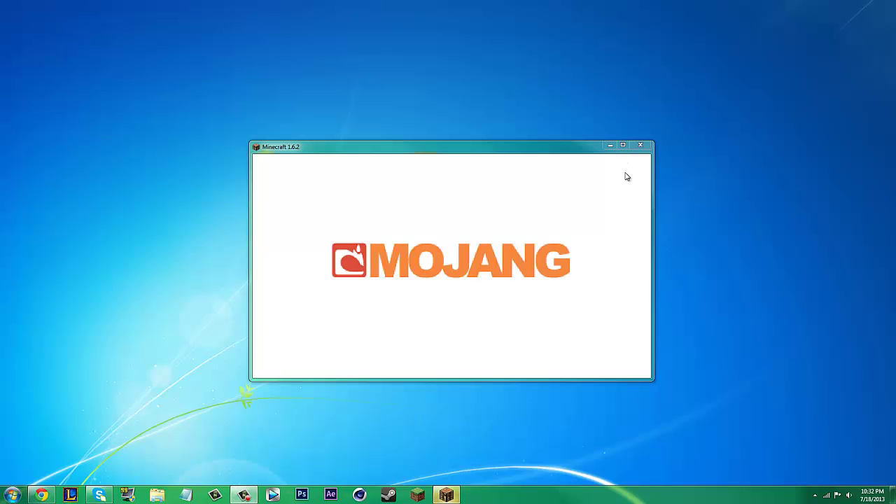
Maximize Minecraft, open Mods and select mod_SkyrimCraft 1.4 to see its details
double_click(551, 148)
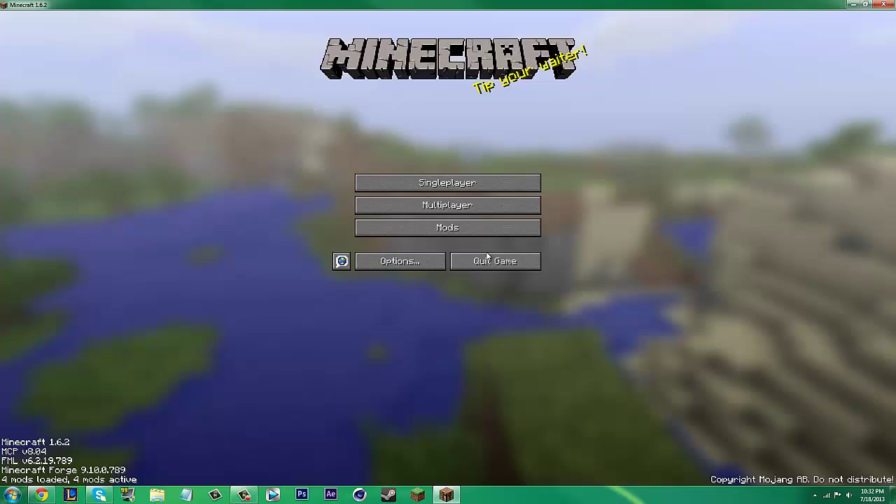
click(460, 226)
click(52, 279)
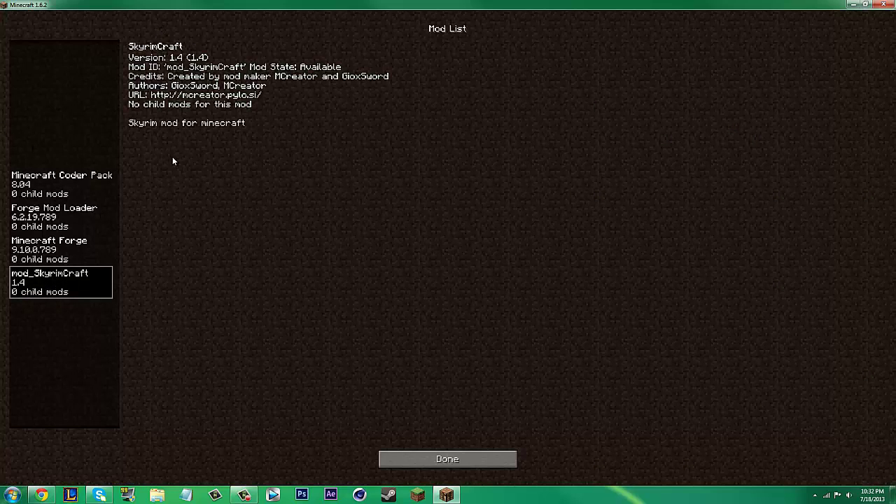
Leave the Mod List and play the Skyrim Beta world from Singleplayer
click(438, 462)
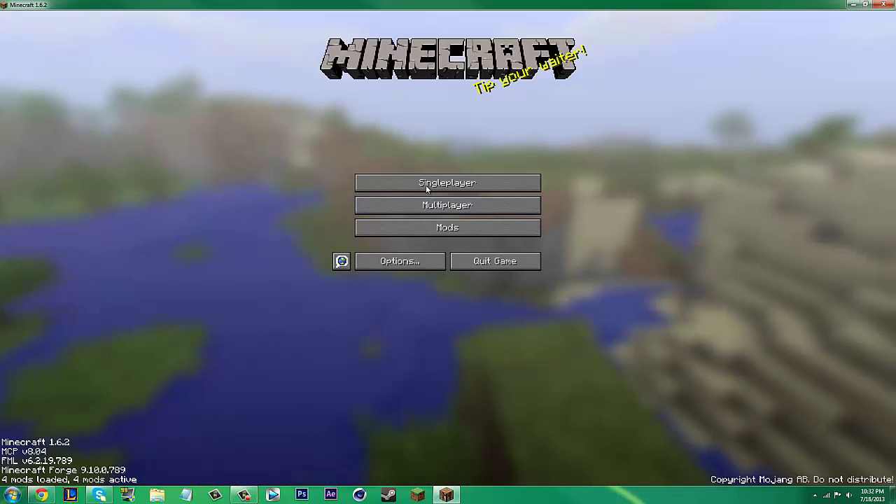
click(426, 185)
click(388, 224)
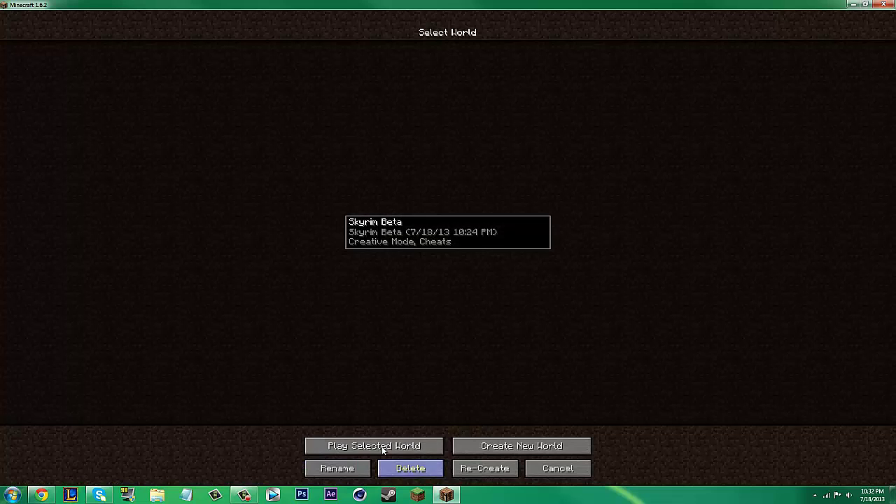
click(388, 445)
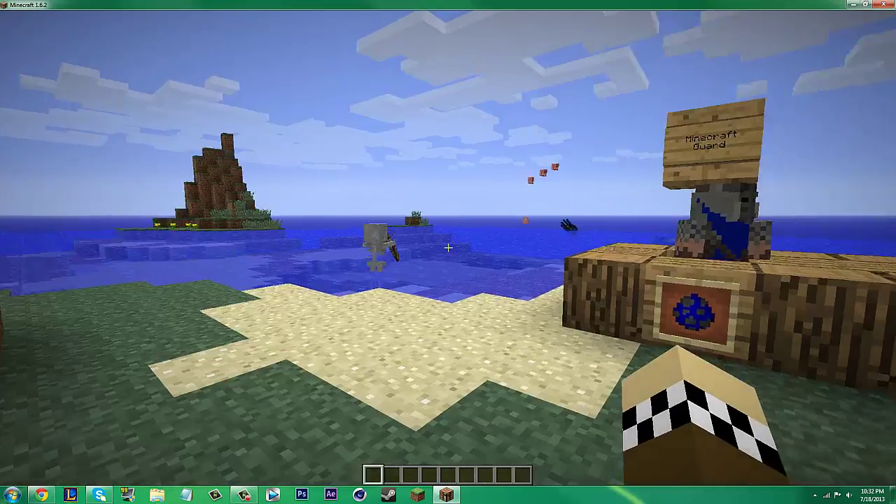
Walk past the Minecraft Guard, Bandit, Thief and Dremora stands, then pause the game
key(w)
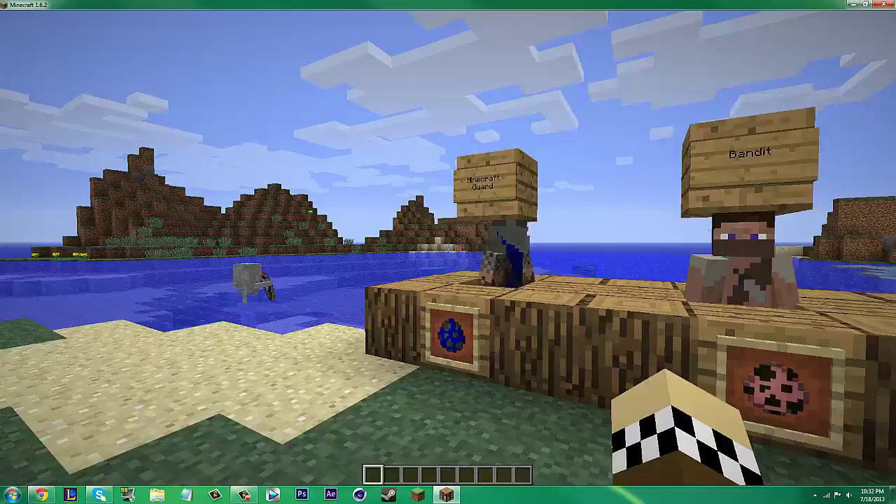
key(d)
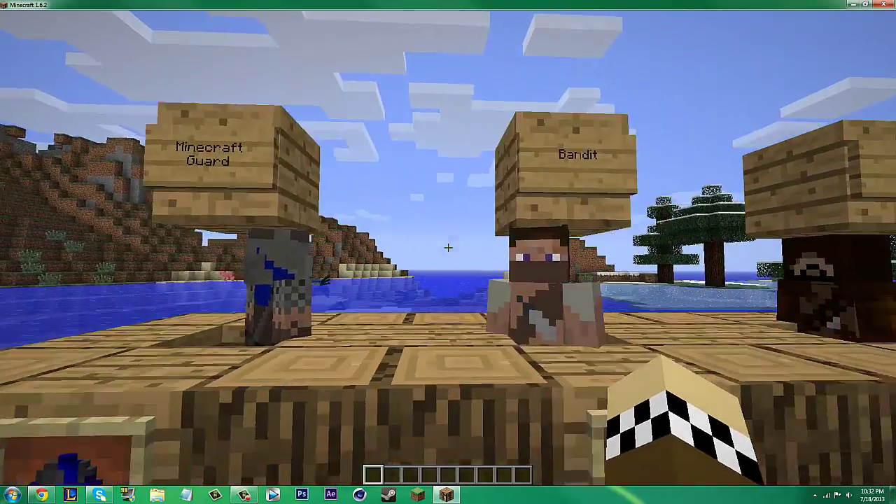
key(d)
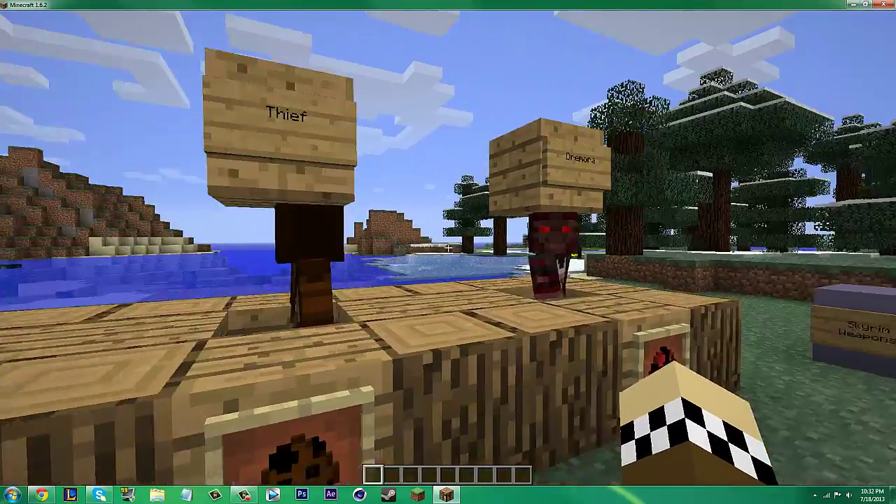
key(w)
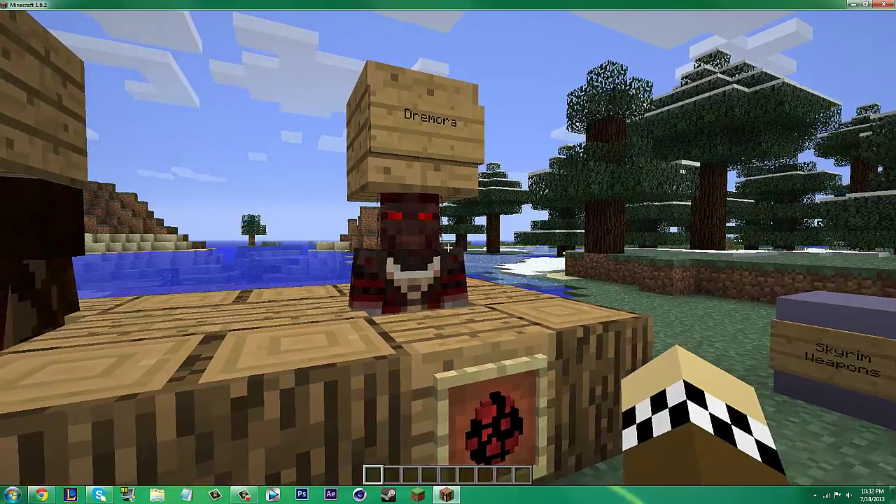
key(s)
key(a)
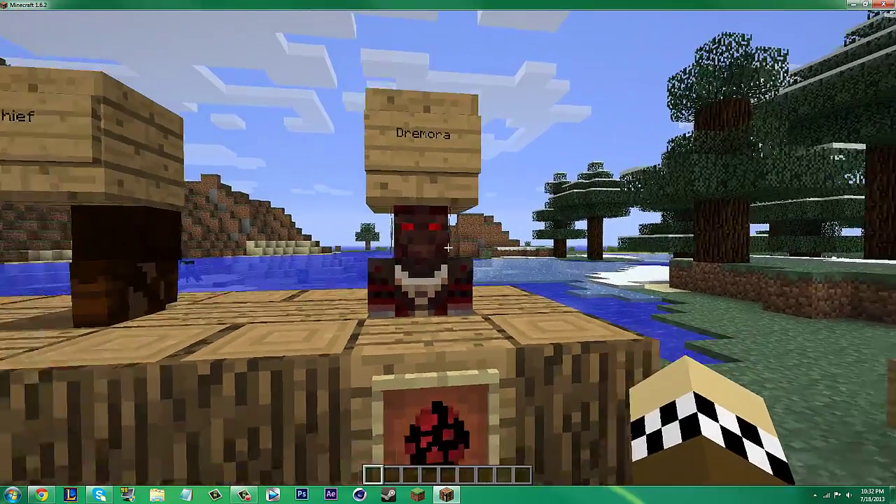
key(s)
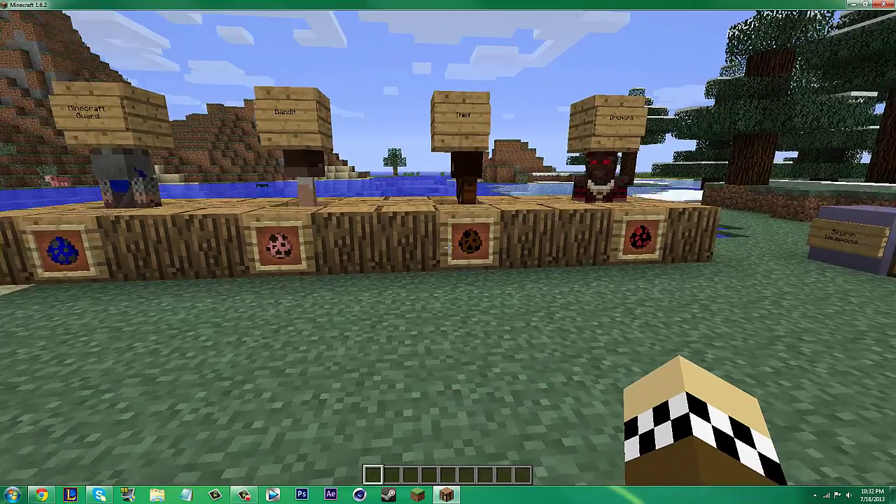
key(Escape)
Set Smooth Lighting to Off in Video Settings and walk to the Skyrim Weapons chests
click(413, 212)
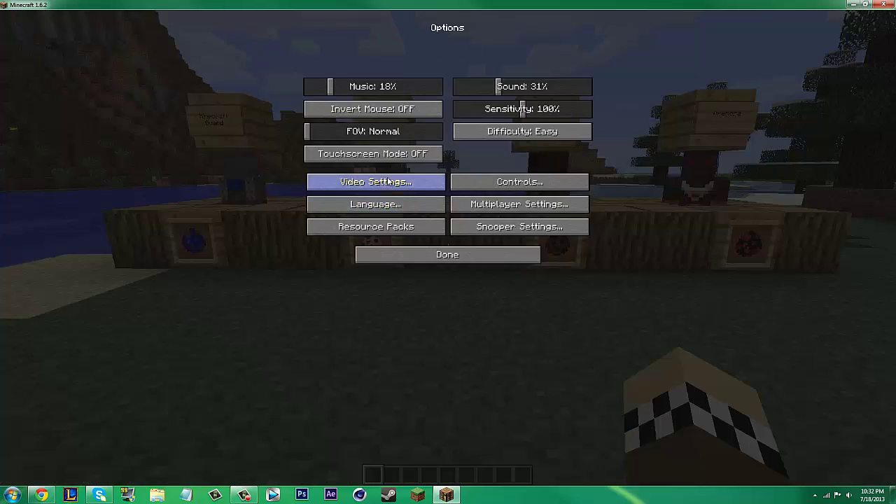
click(396, 181)
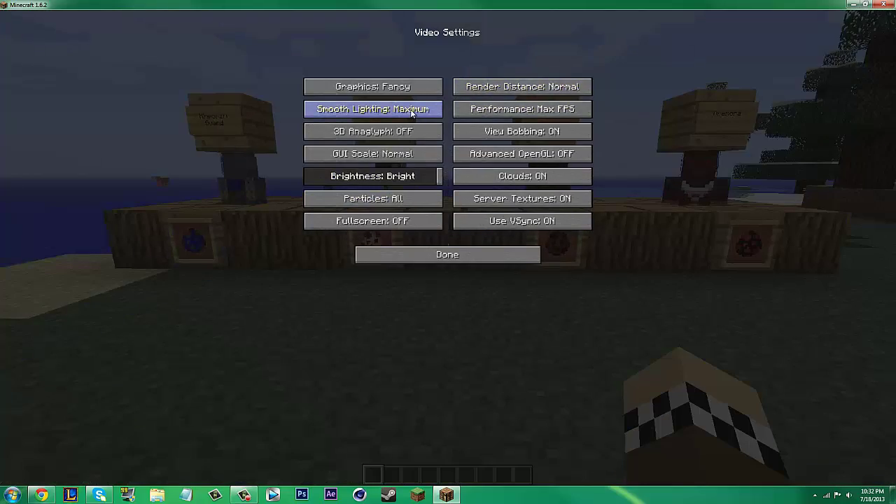
click(415, 109)
key(Escape)
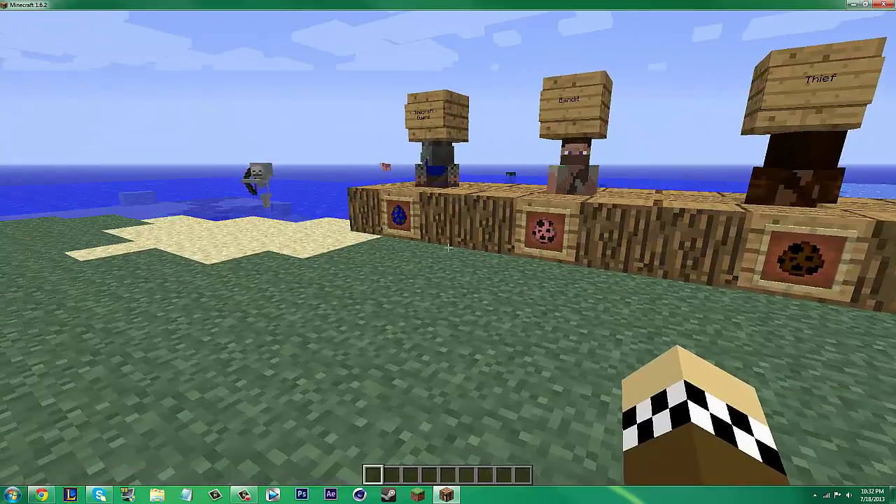
key(w)
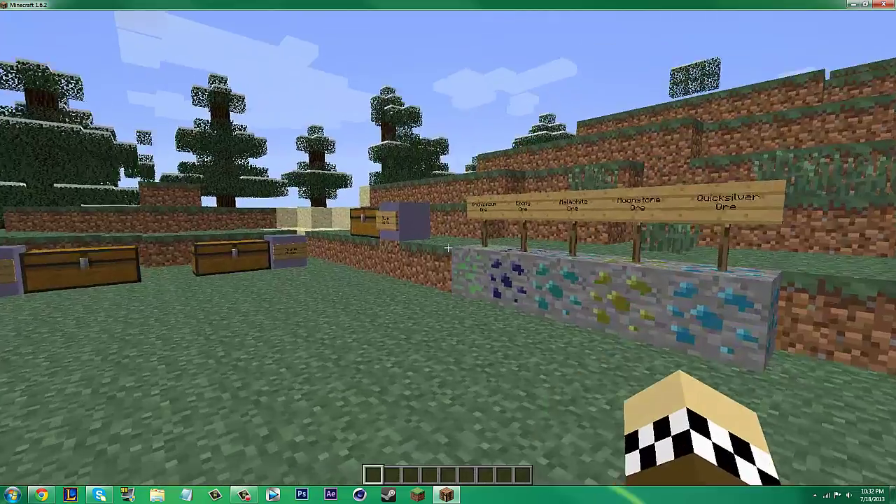
key(w)
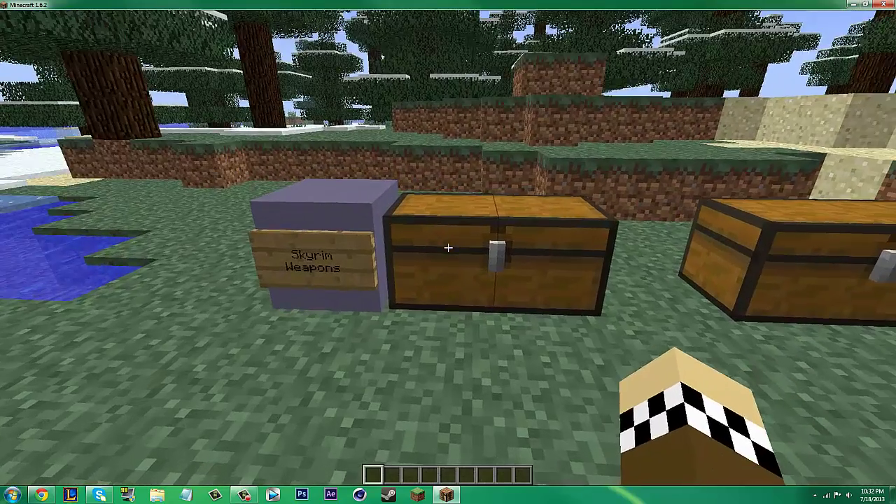
Open the Skyrim Weapons chest to view swords like the Elven Sword, then close it
right_click(448, 248)
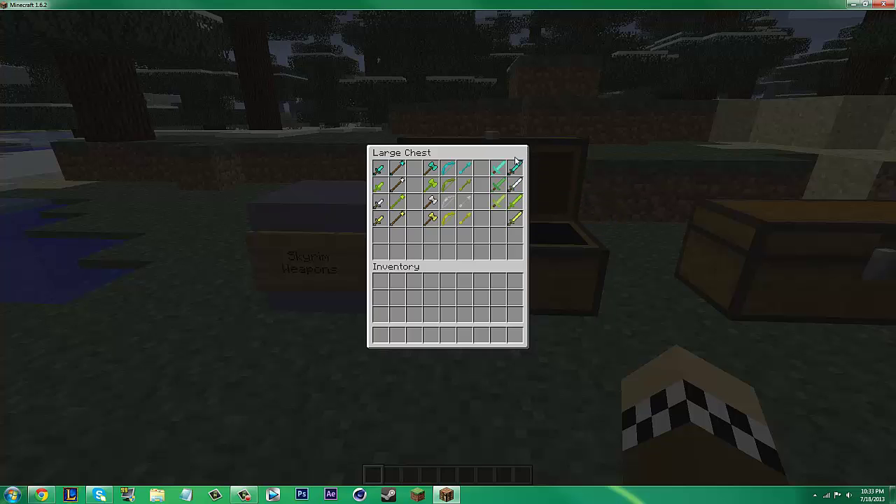
key(Escape)
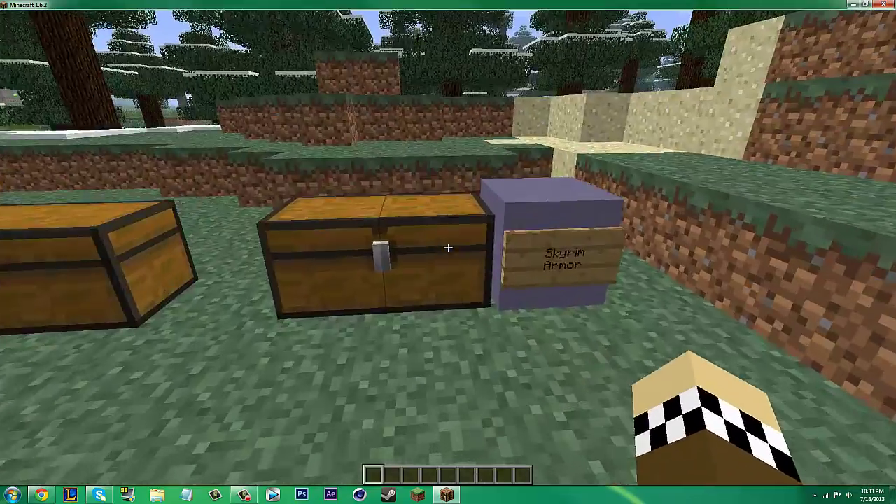
Open the Skyrim Armor chest to view Orcish, Elven, Deadric and Glass armor, then close it
right_click(449, 248)
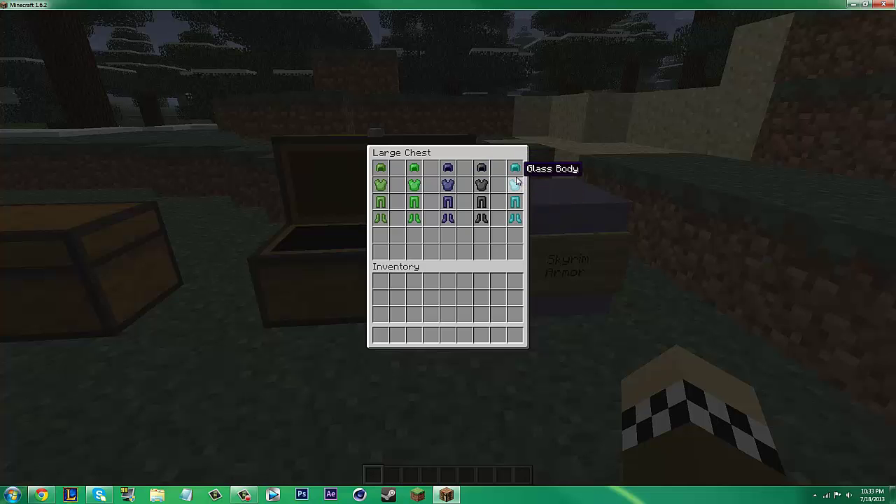
key(e)
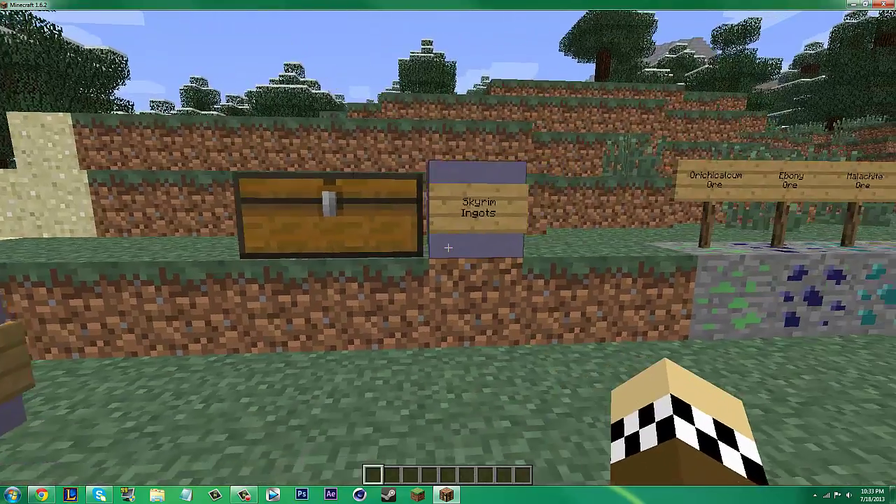
Open the Skyrim Ingots chest to view Ebony, Malachite, Quicksilver, Daedra Heart and Dragon Bone, then close it
key(w)
right_click(449, 250)
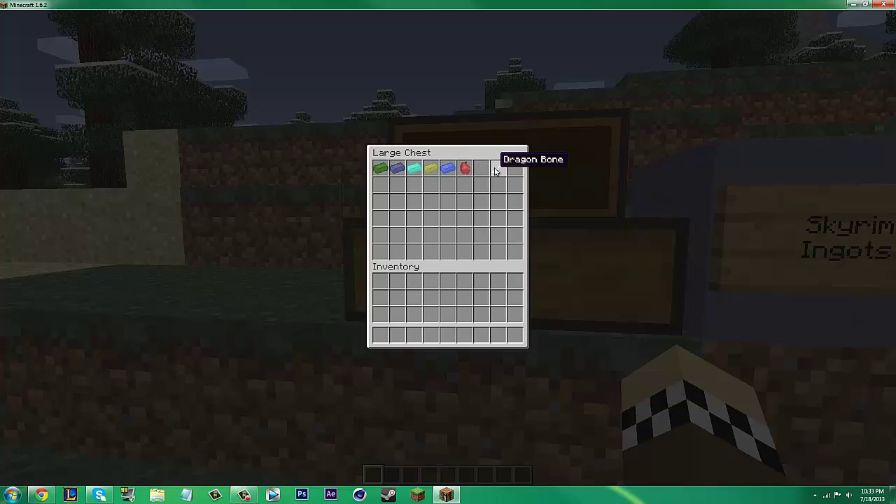
key(Escape)
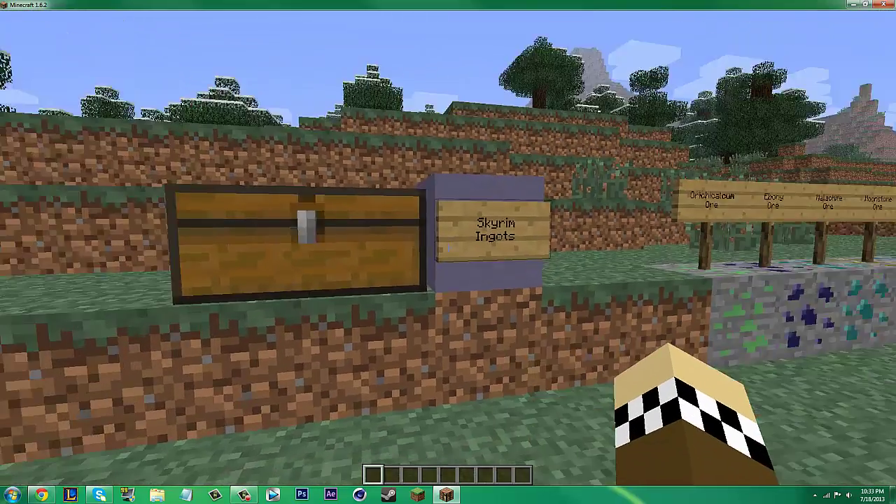
Walk along the Orichalcum, Ebony, Malachite, Moonstone and Quicksilver ore blocks, then back away
key(w)
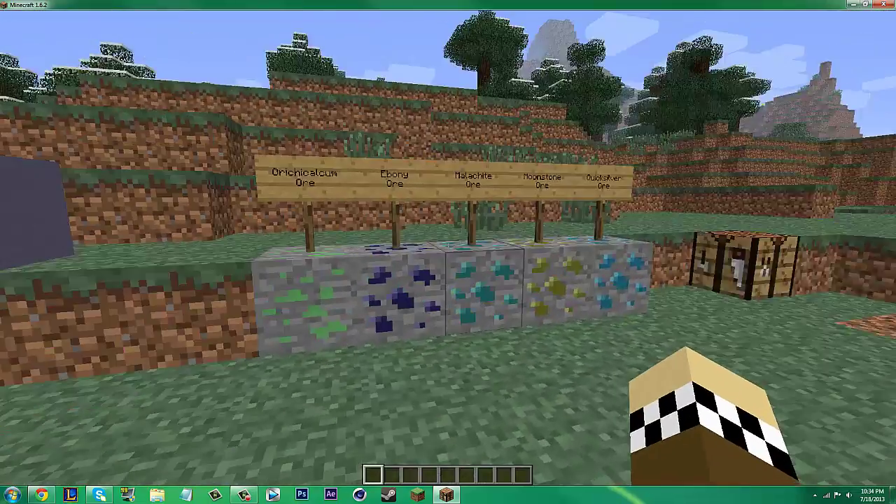
key(w)
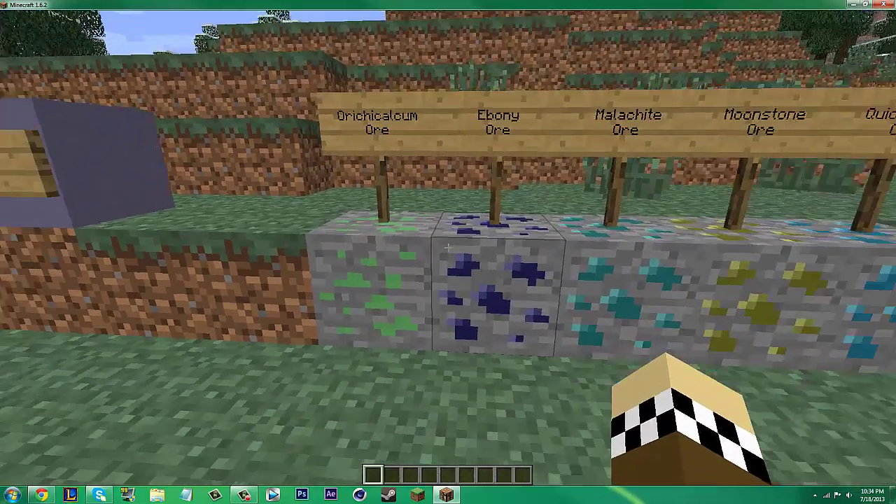
key(s)
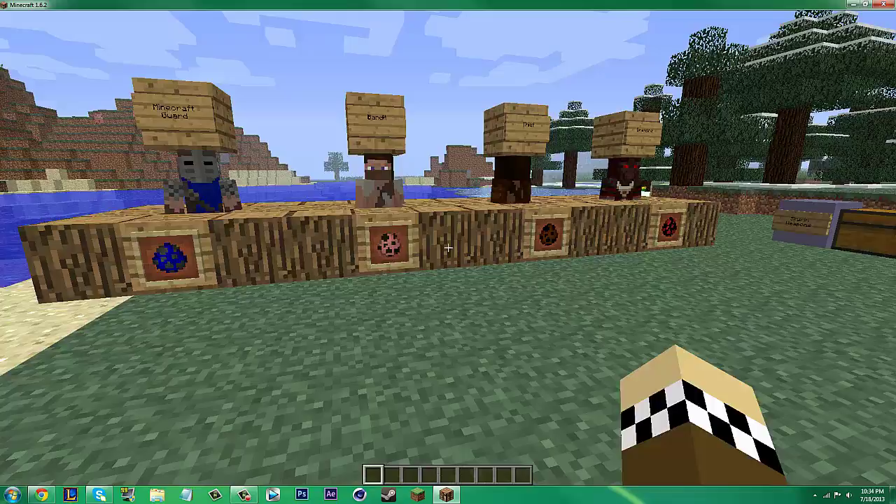
Walk past the Bandit booth and head toward the ore signs and the river's sand bank
key(w)
key(s)
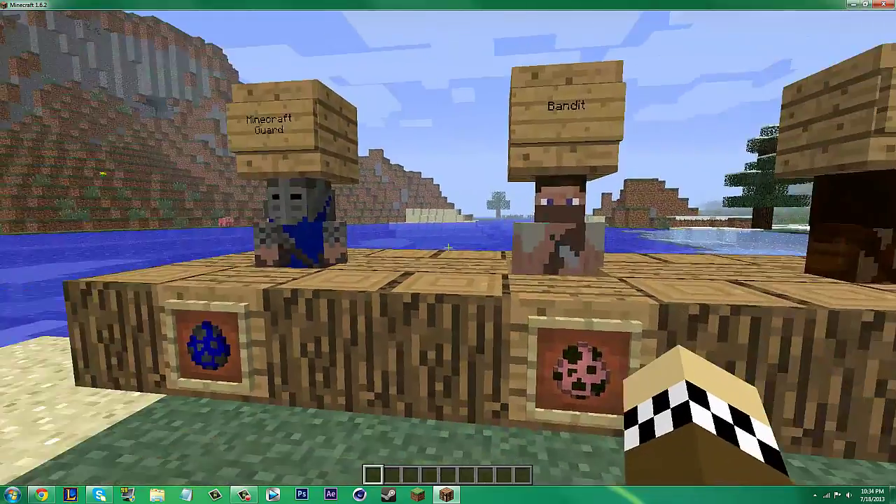
key(s)
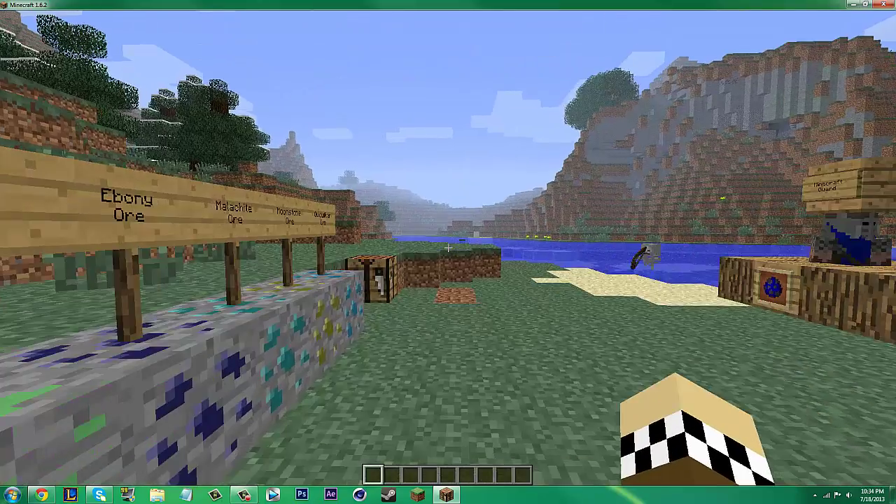
key(w)
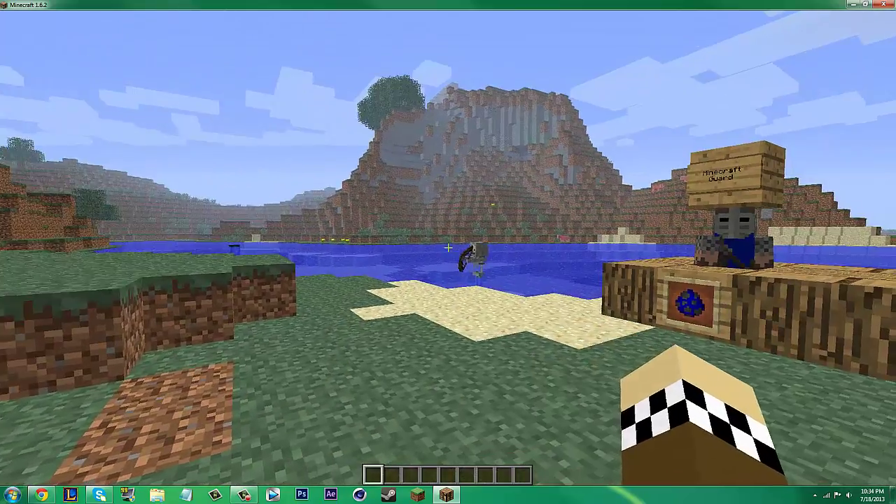
Step onto the sand near the wading skeleton and bring up the creative inventory on Building Blocks
key(w)
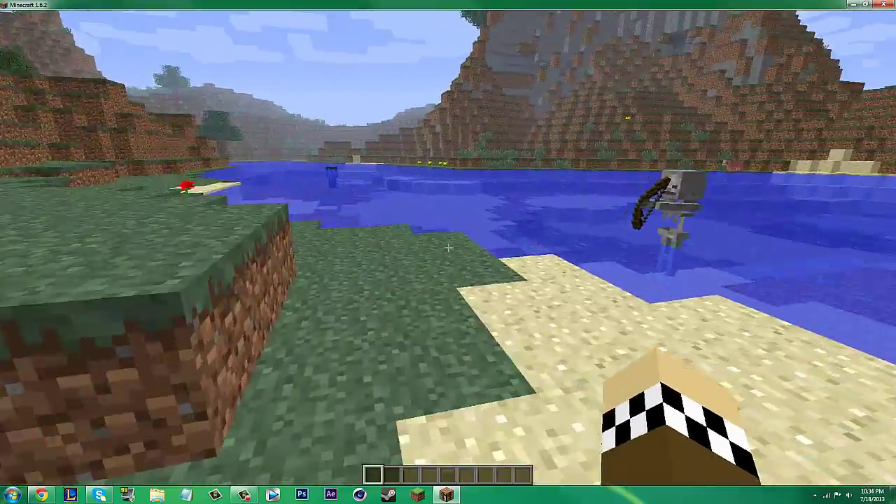
key(w)
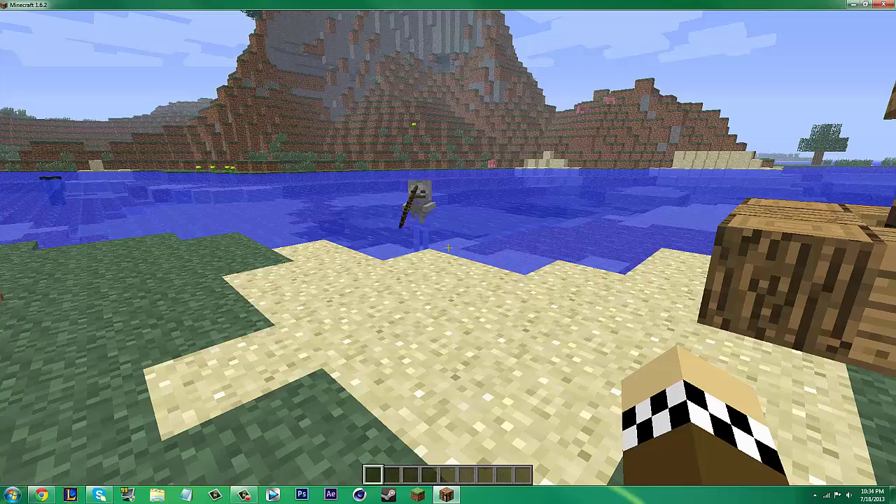
key(e)
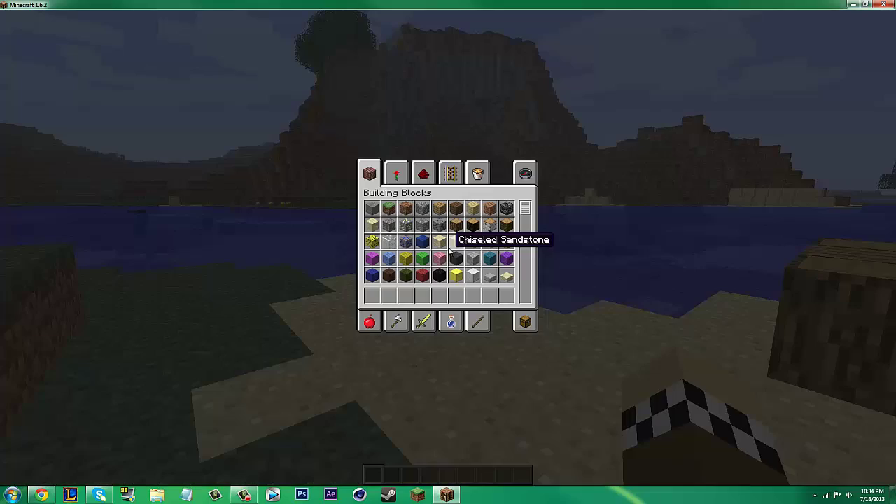